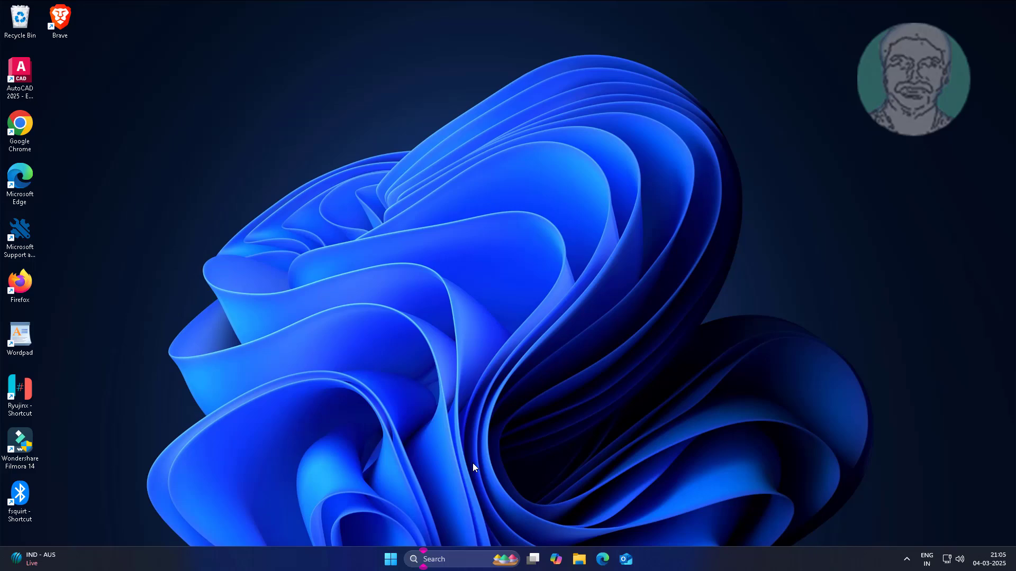
# Step: Search Windows for 'msconfig' to find System Configuration
pyautogui.click(448, 560)
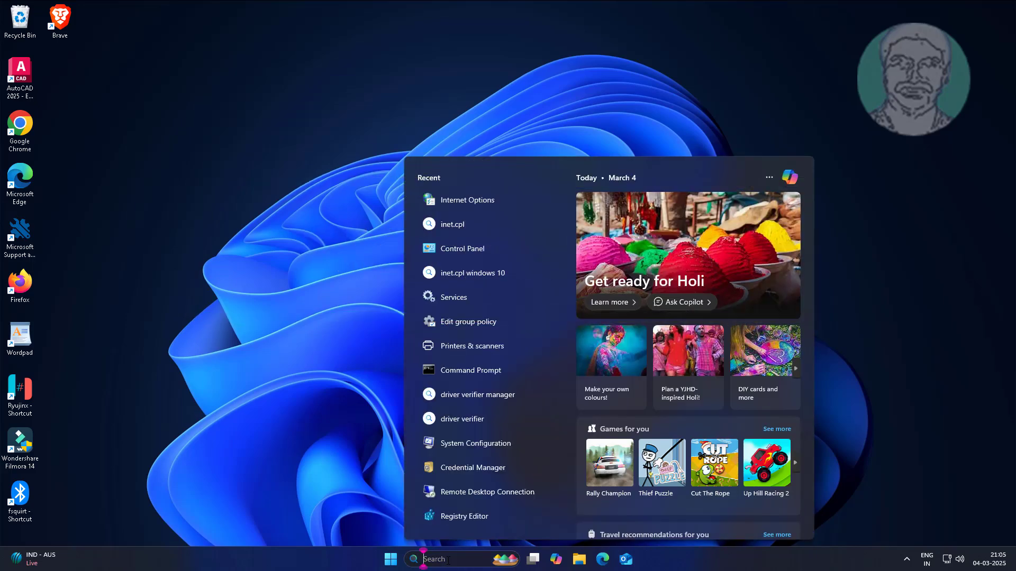
pyautogui.write('msconfig')
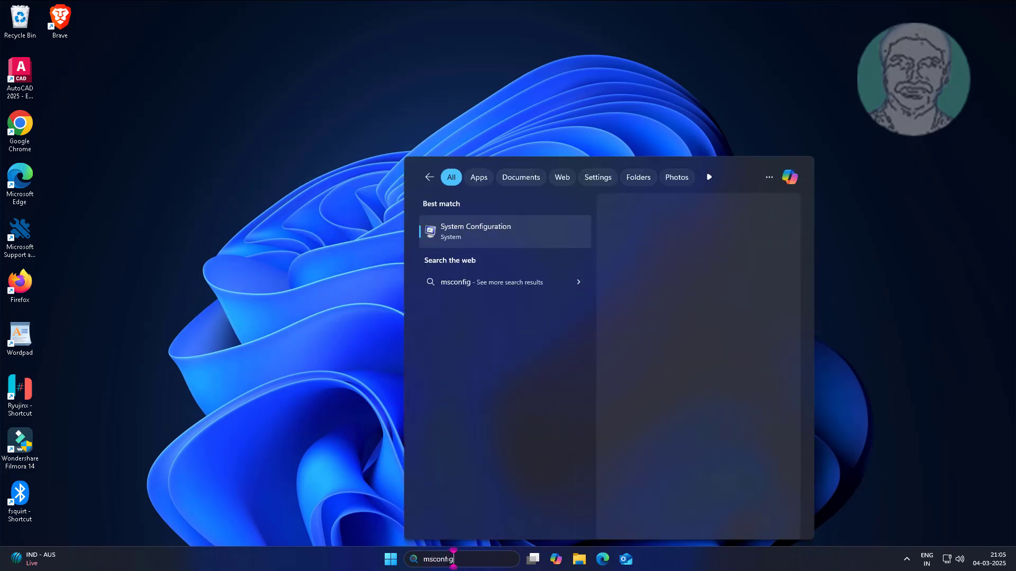
# Step: In System Configuration's Boot tab, enable Safe boot with Minimal and apply it
pyautogui.click(503, 231)
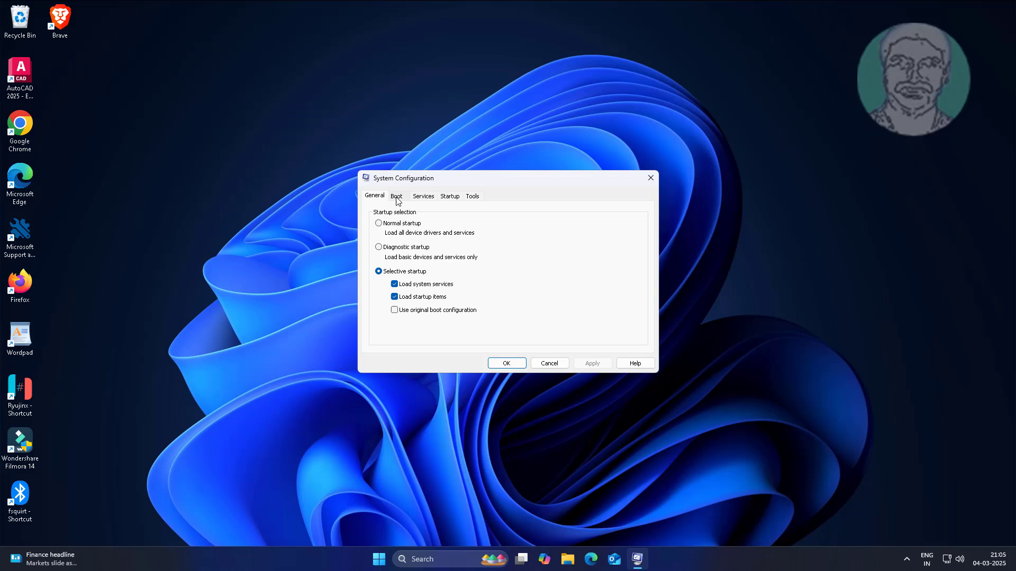
pyautogui.click(396, 197)
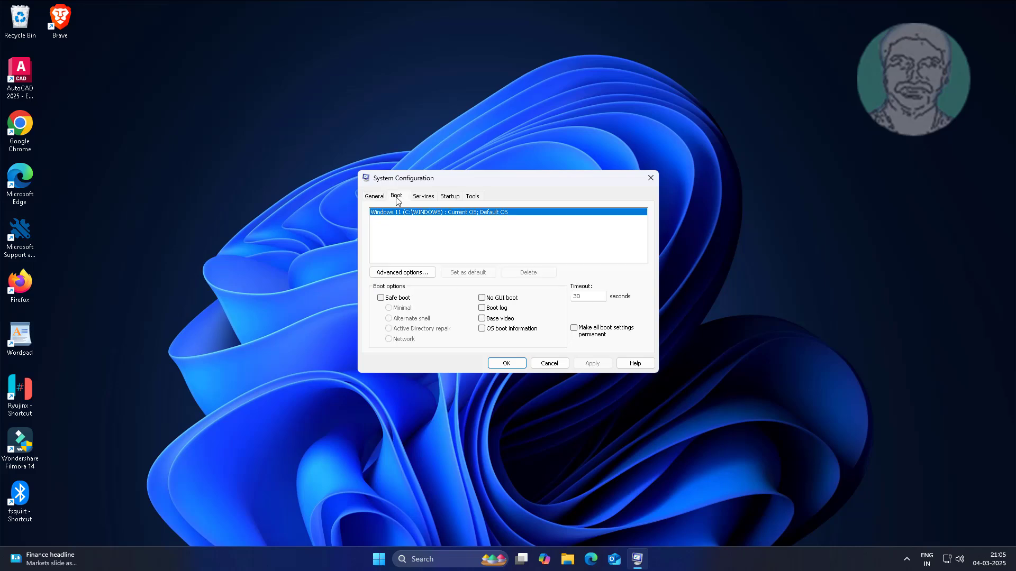
pyautogui.click(381, 298)
pyautogui.click(592, 363)
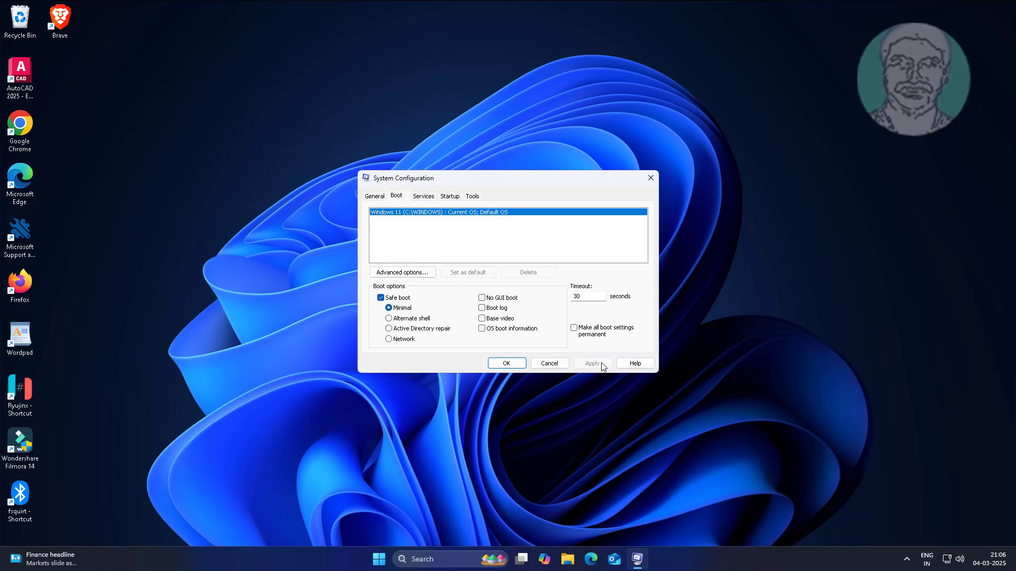
pyautogui.click(519, 365)
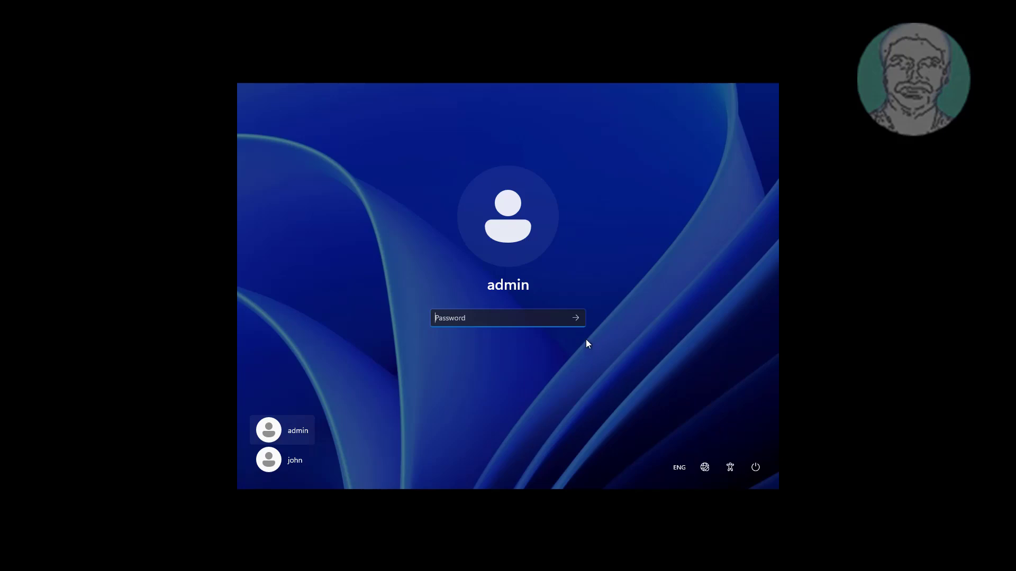
# Step: Enter the account password to sign in to Safe Mode
pyautogui.write('********')
pyautogui.press('Return')
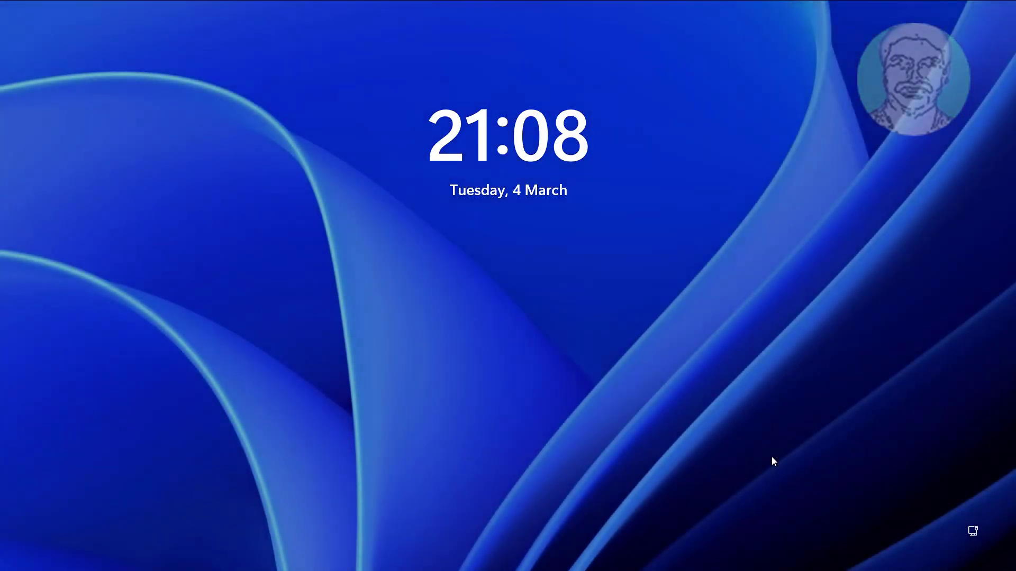
# Step: From the sign-in screen's power menu, restart into the recovery options
pyautogui.click(773, 458)
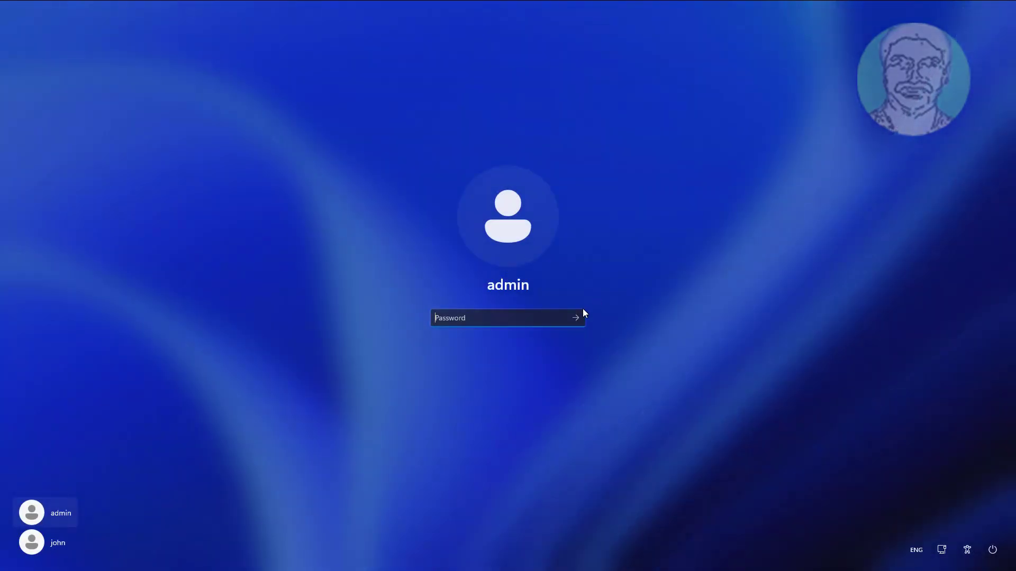
pyautogui.click(994, 548)
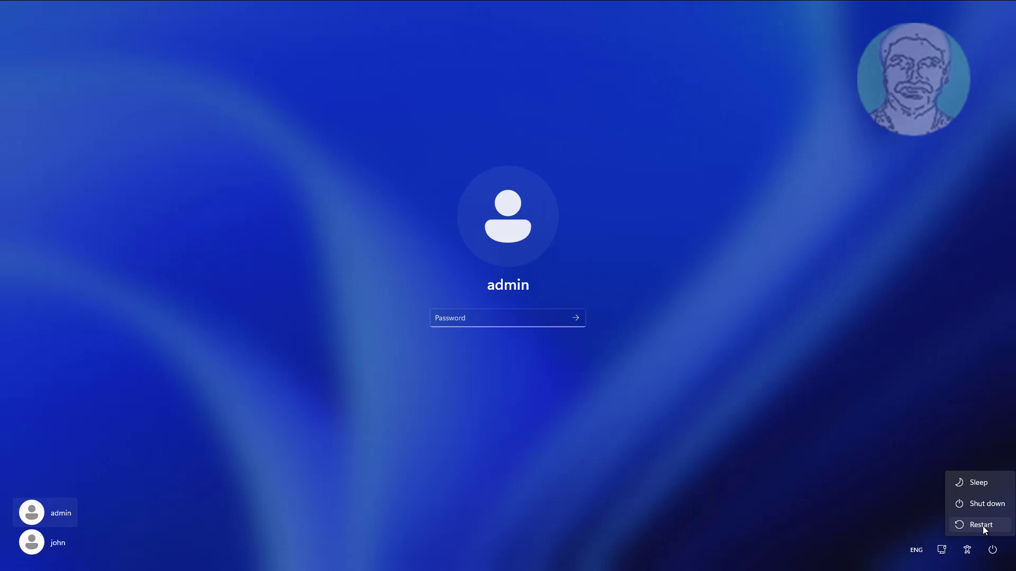
pyautogui.click(982, 525)
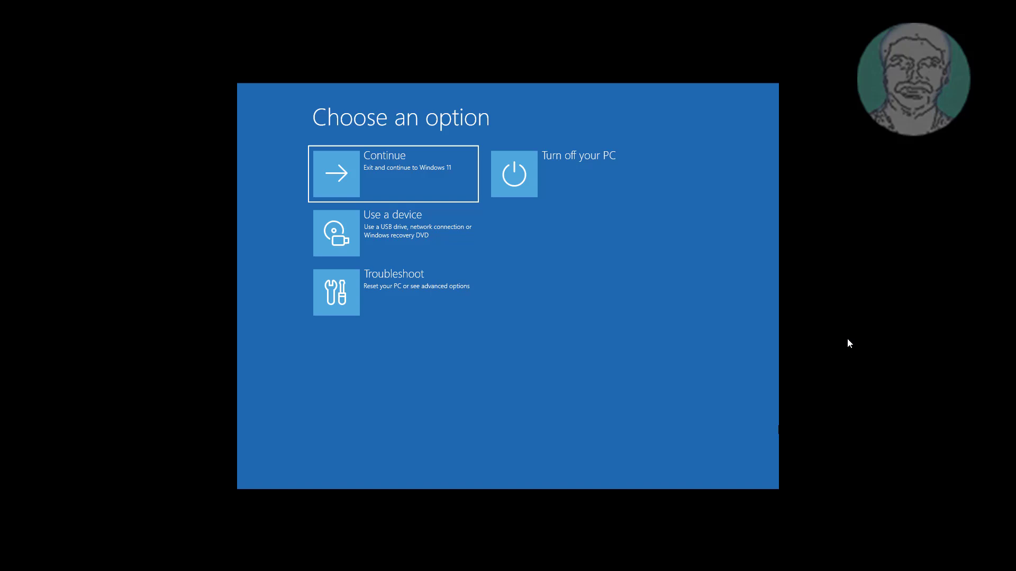
# Step: Go to Troubleshoot > Advanced options and restart from Start-up Settings
pyautogui.click(413, 289)
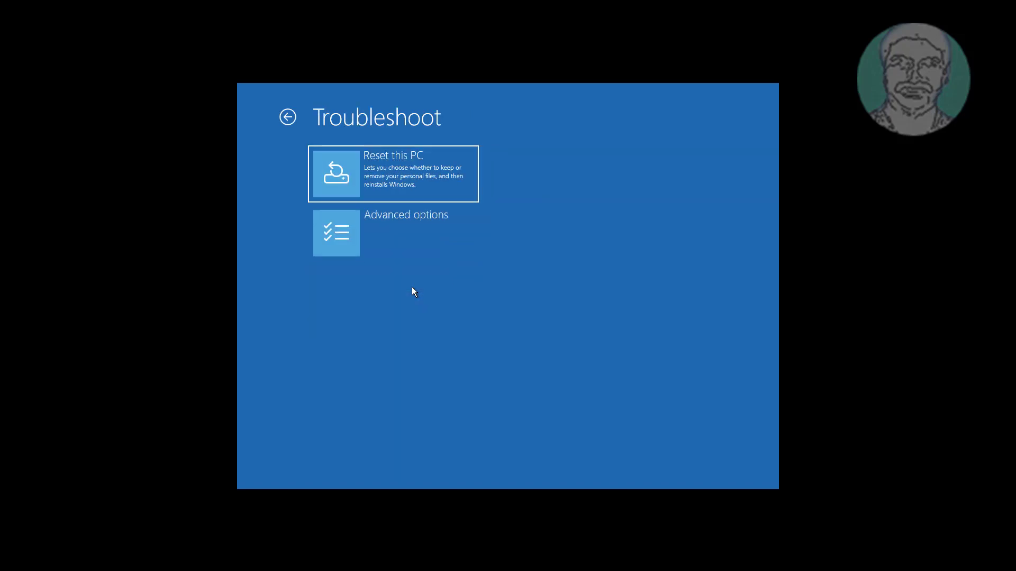
pyautogui.click(412, 245)
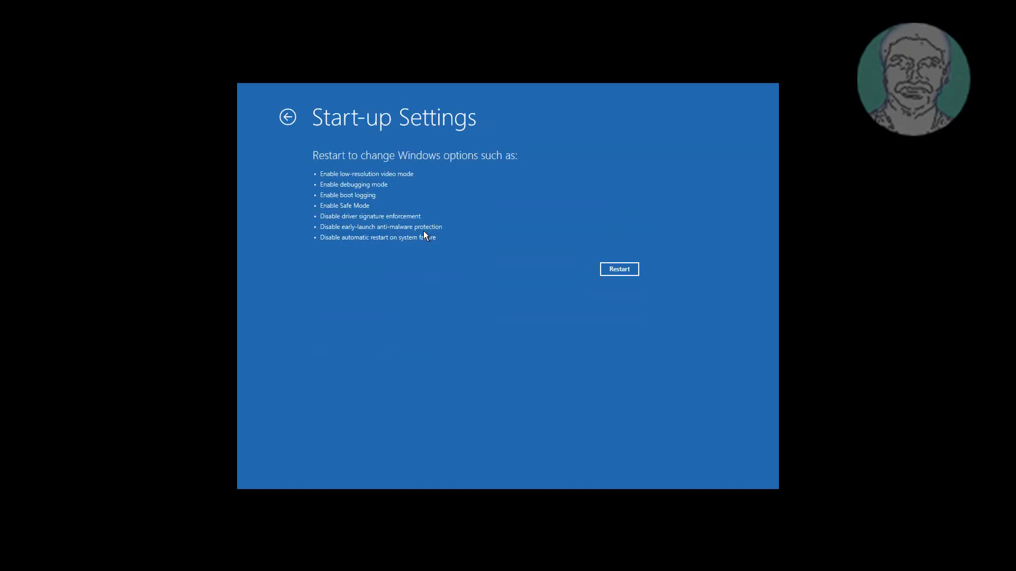
pyautogui.click(618, 269)
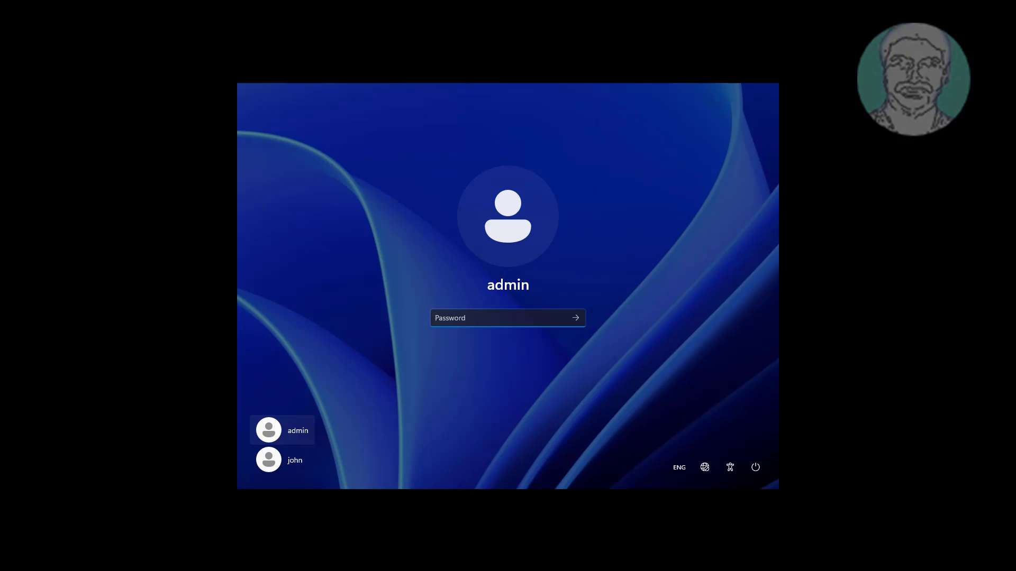
# Step: Enter the account password to sign in to the normal desktop
pyautogui.write('*********')
pyautogui.press('Return')
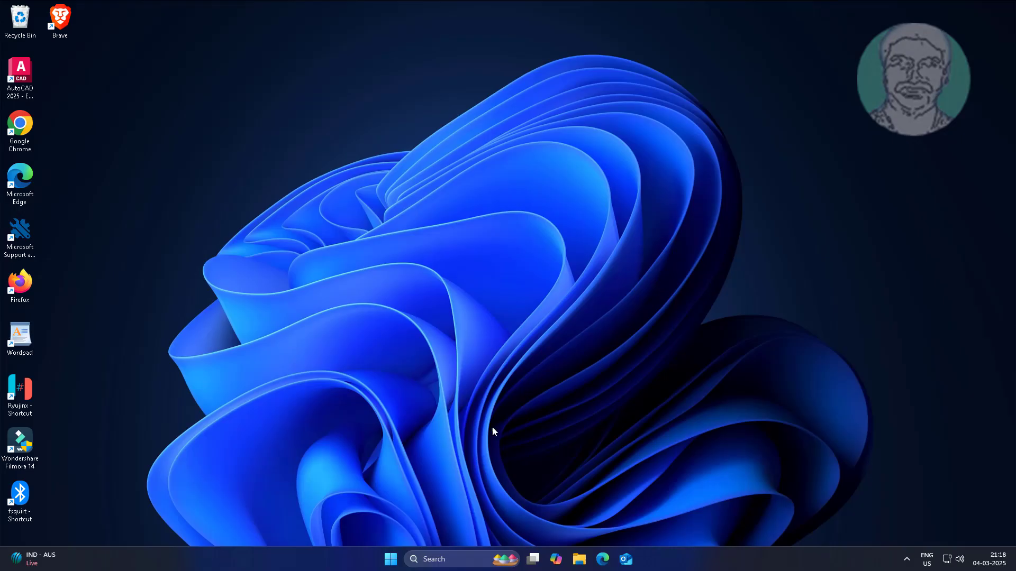
# Step: Use Settings > System > Recovery to restart into advanced startup
pyautogui.click(388, 564)
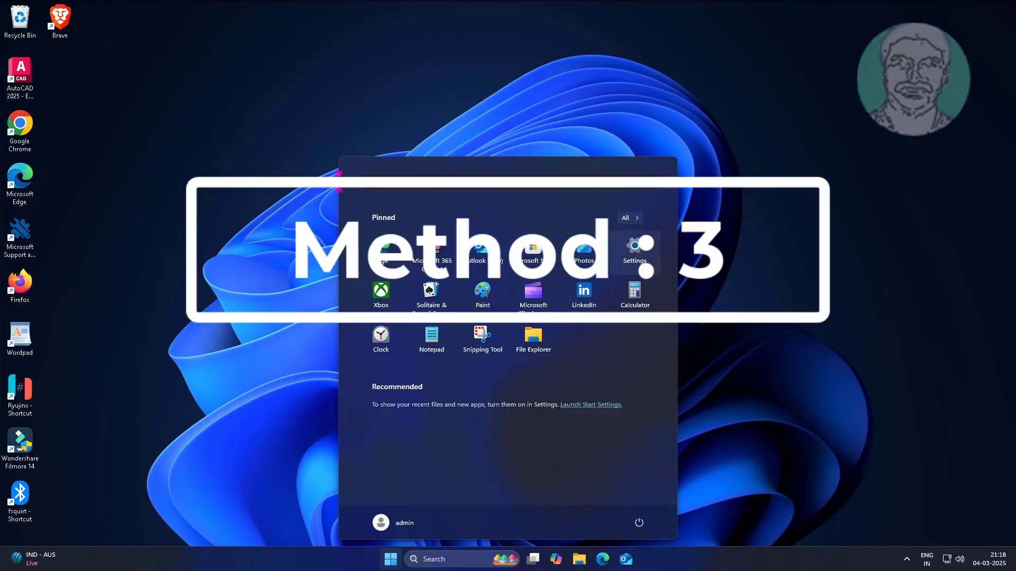
pyautogui.click(635, 246)
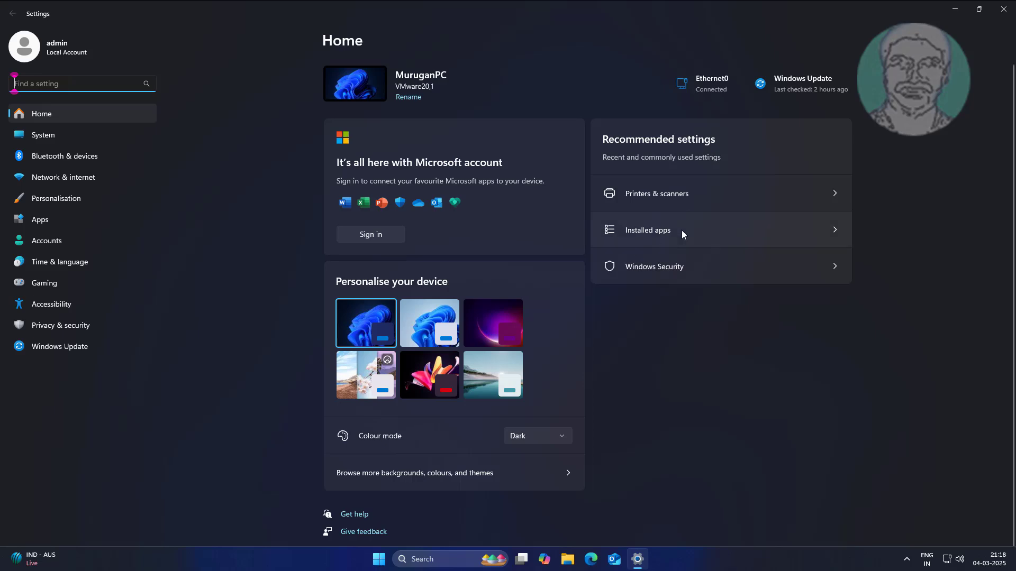
pyautogui.click(66, 134)
pyautogui.scroll(-5, 369, 267)
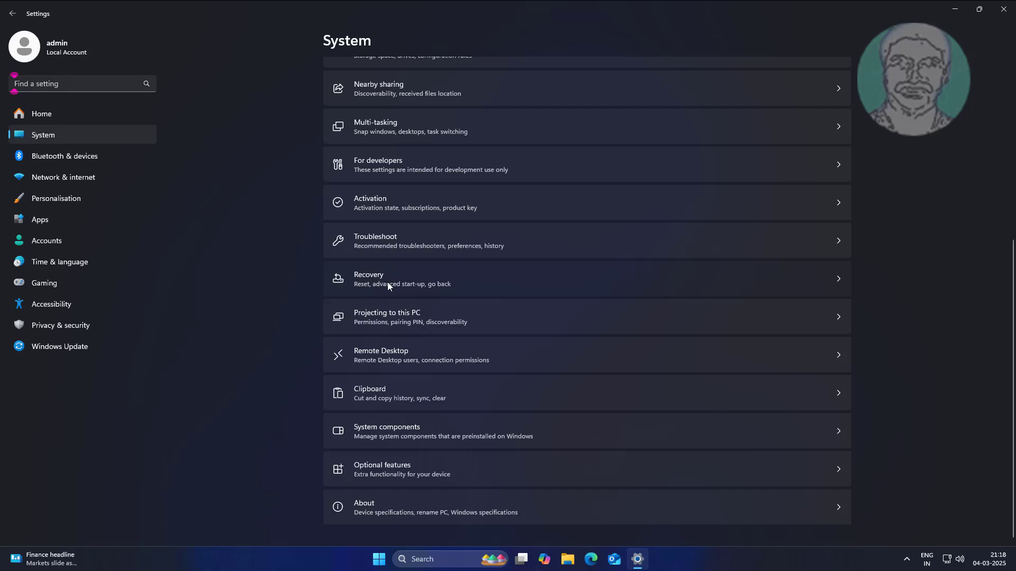
pyautogui.click(388, 281)
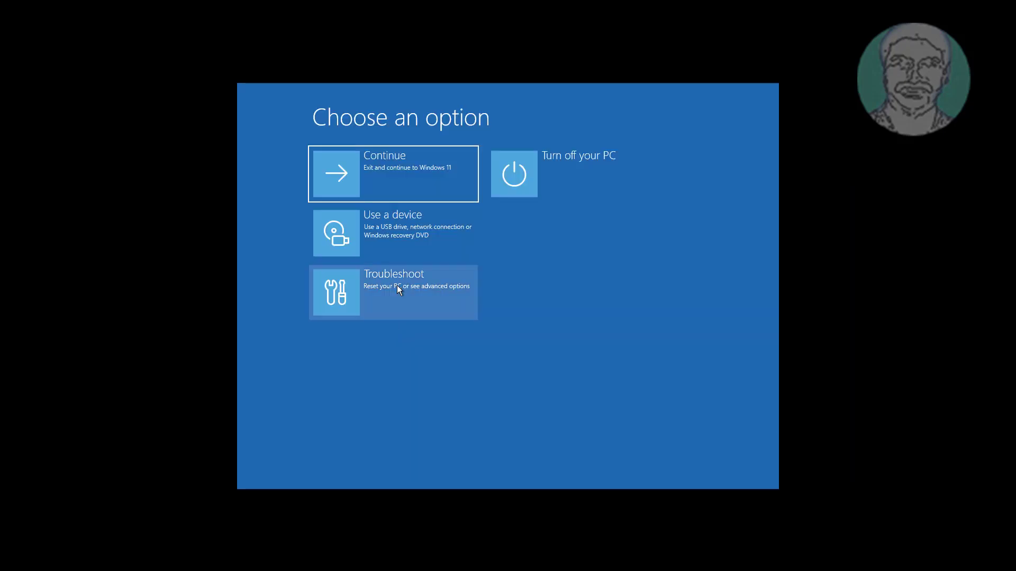
# Step: Go to Troubleshoot > Advanced options > Start-up Settings and restart for the startup choices
pyautogui.click(397, 288)
pyautogui.click(402, 237)
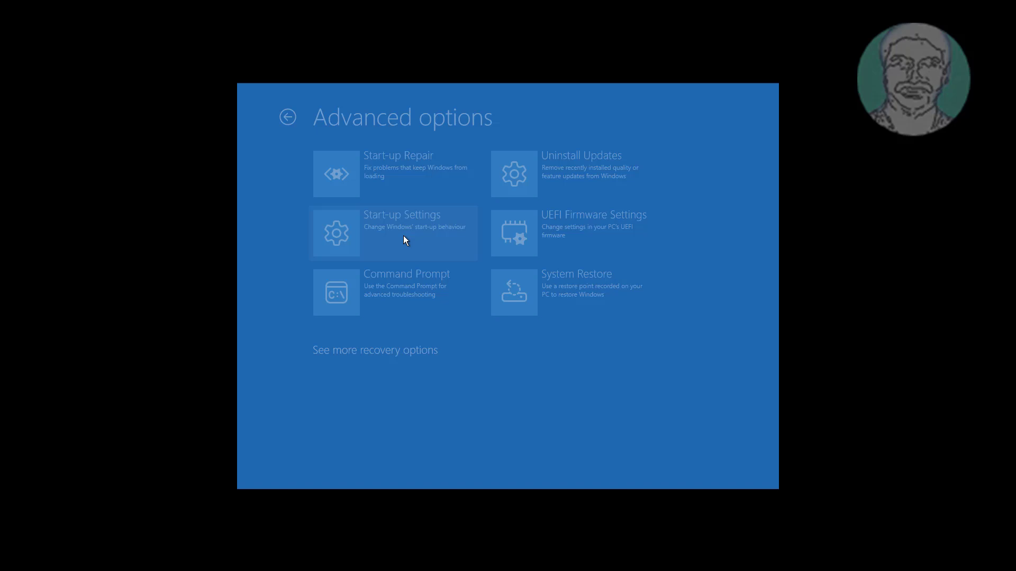
pyautogui.click(441, 240)
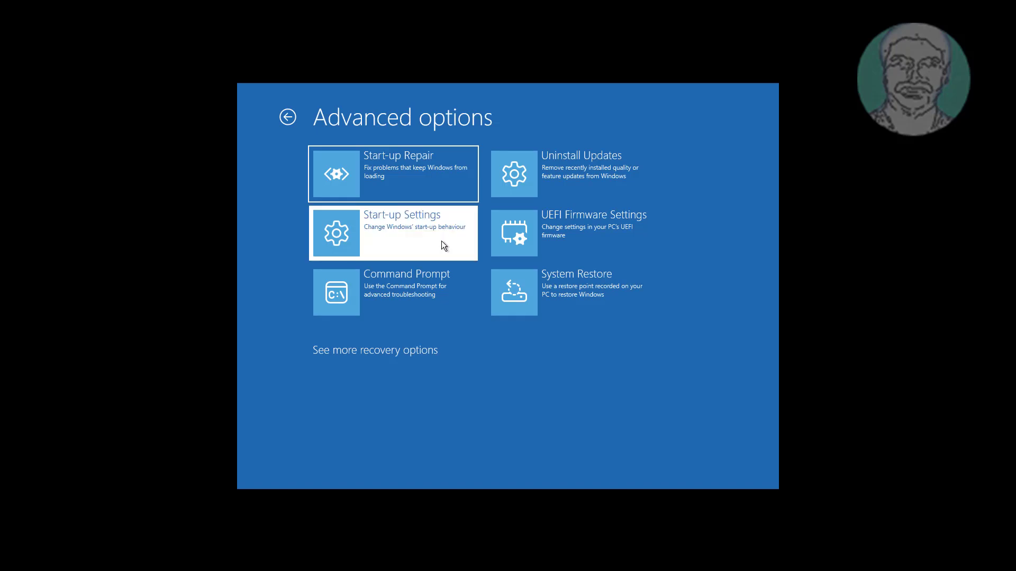
pyautogui.click(619, 270)
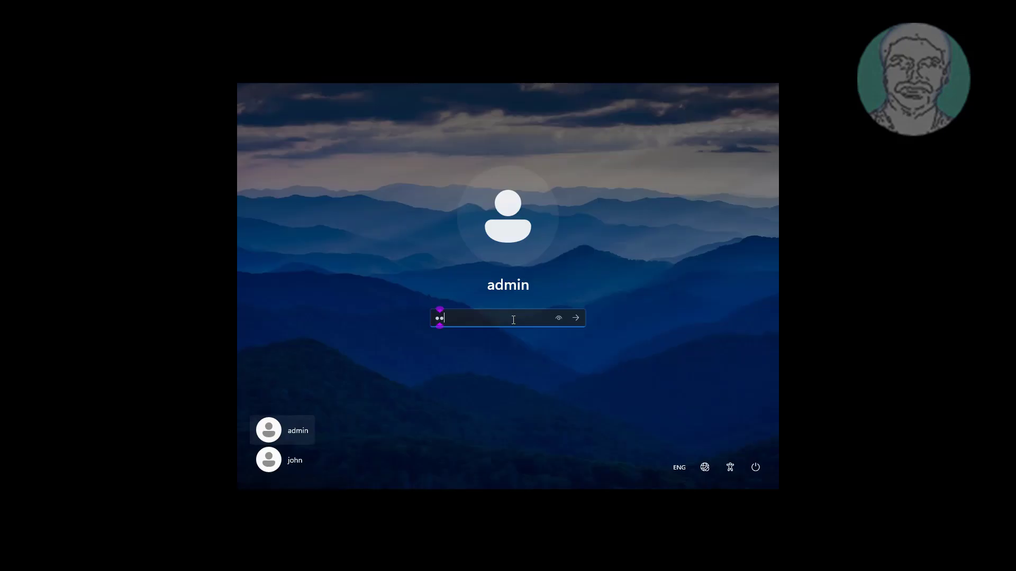
# Step: Submit the password to sign in before forcing the boot interruptions
pyautogui.press('Return')
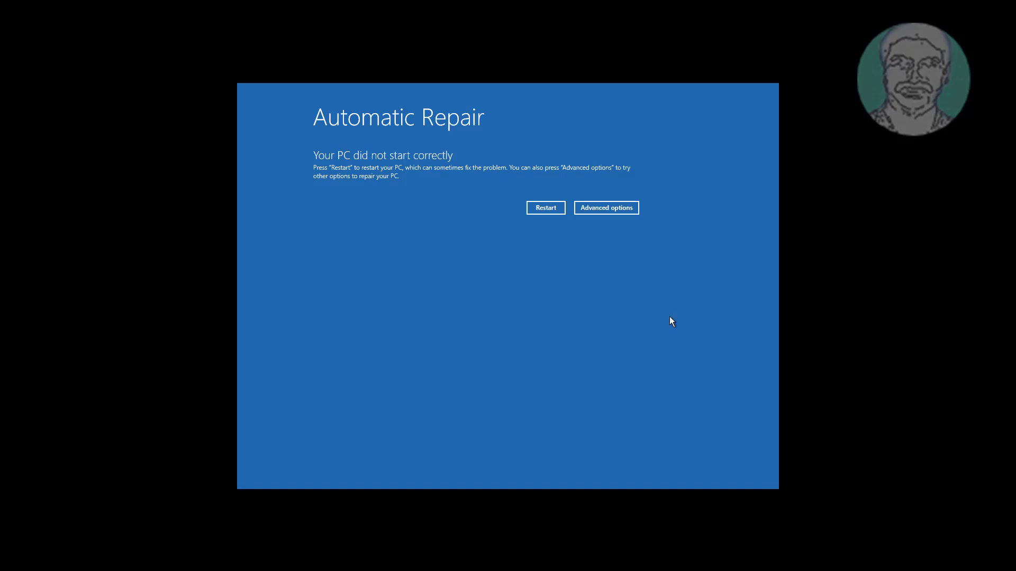
# Step: From Automatic Repair, go to Advanced options > Troubleshoot > Advanced options > Start-up Settings
pyautogui.click(605, 210)
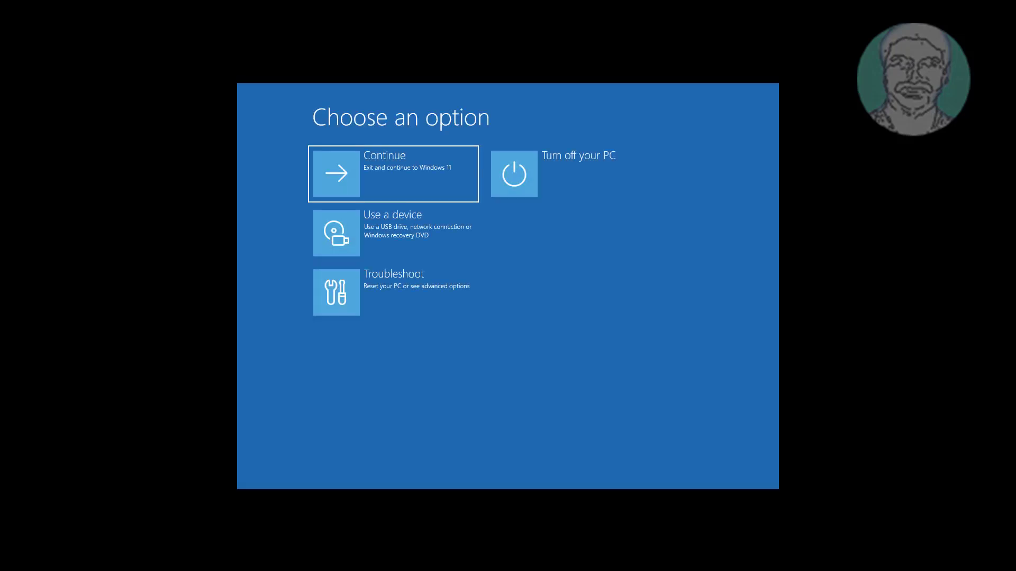
pyautogui.click(428, 300)
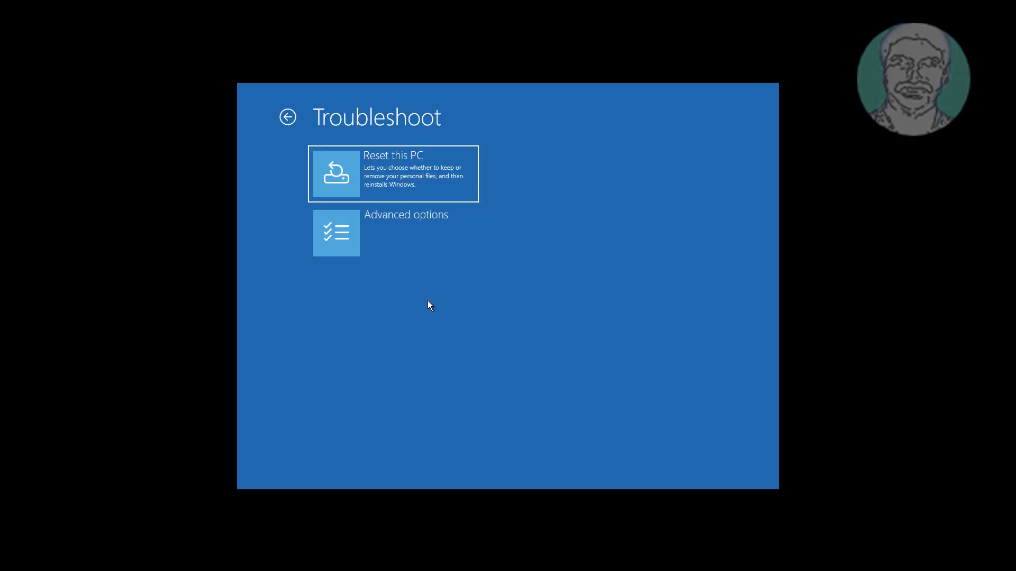
pyautogui.click(403, 253)
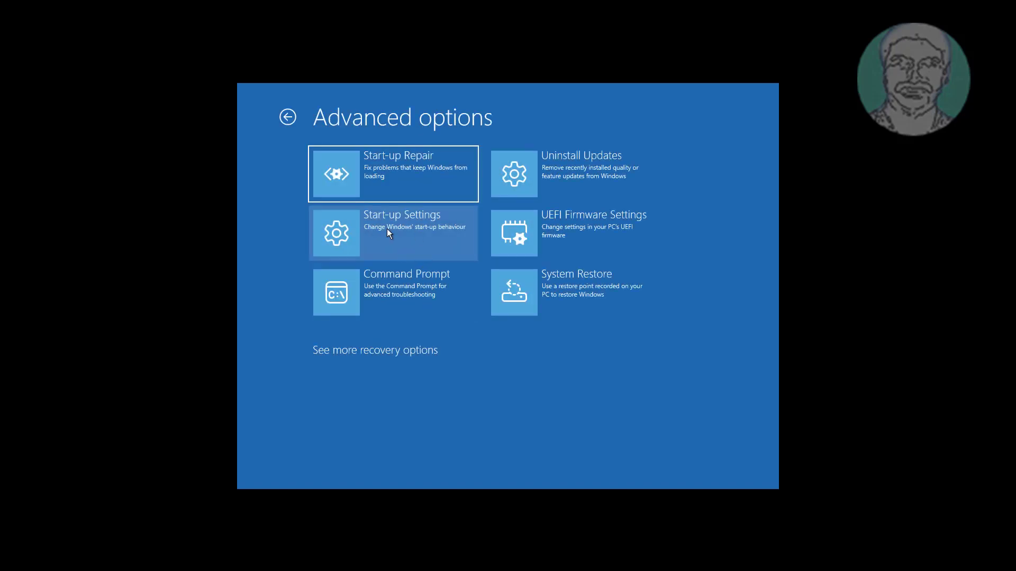
pyautogui.click(418, 226)
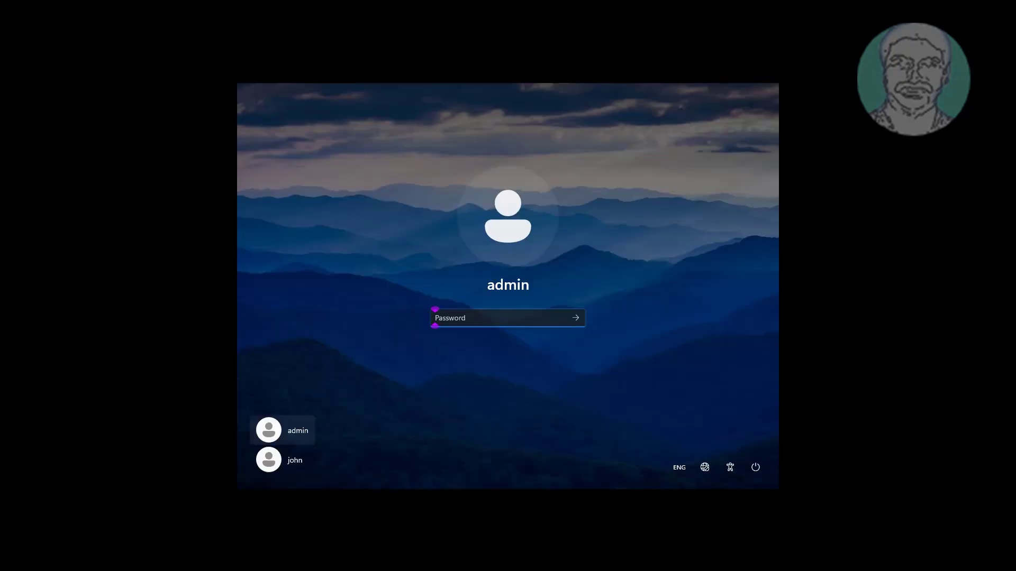
# Step: Enter the admin account password to reach the Safe Mode desktop
pyautogui.write('••••••••')
pyautogui.press('Return')
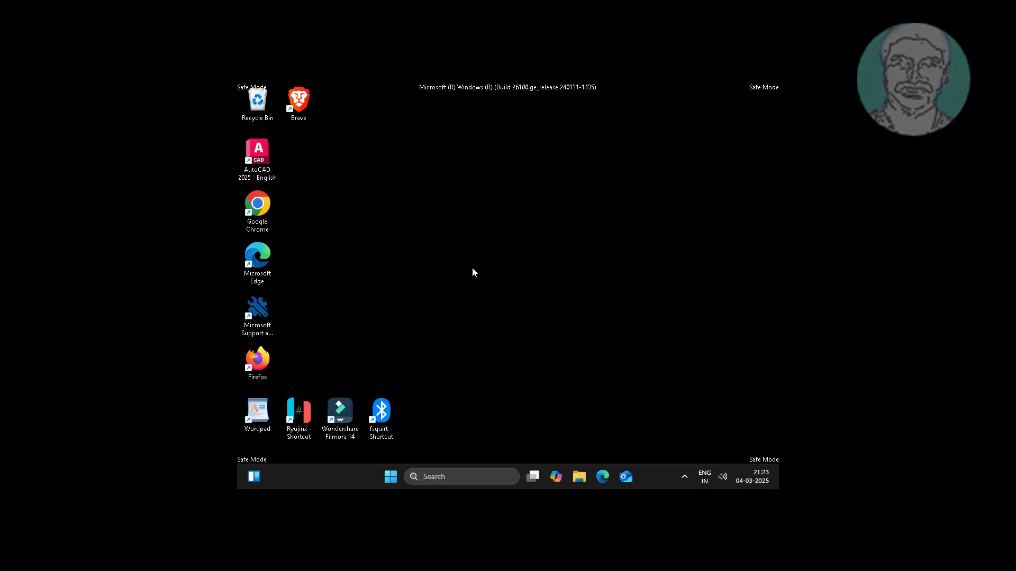